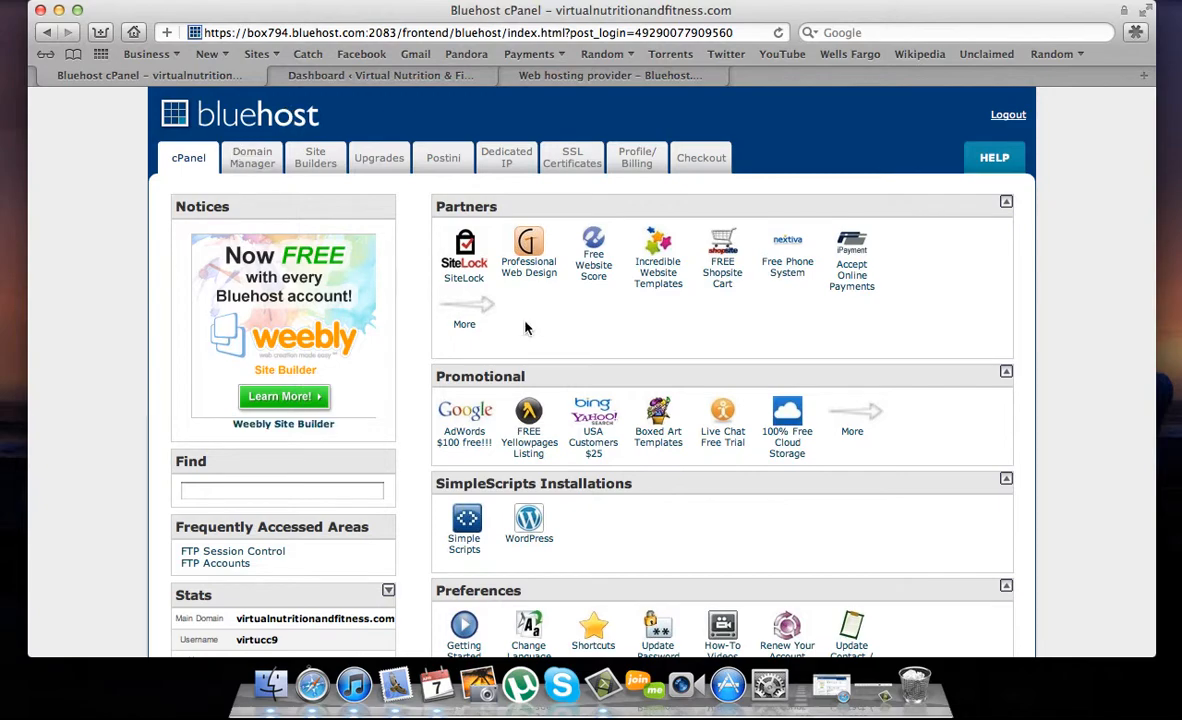
Step: Look through the hosting control panel's sections, from Partners and SimpleScripts Installations to Domains, Databases and Software/Services
scroll(641, 340, "down", 5)
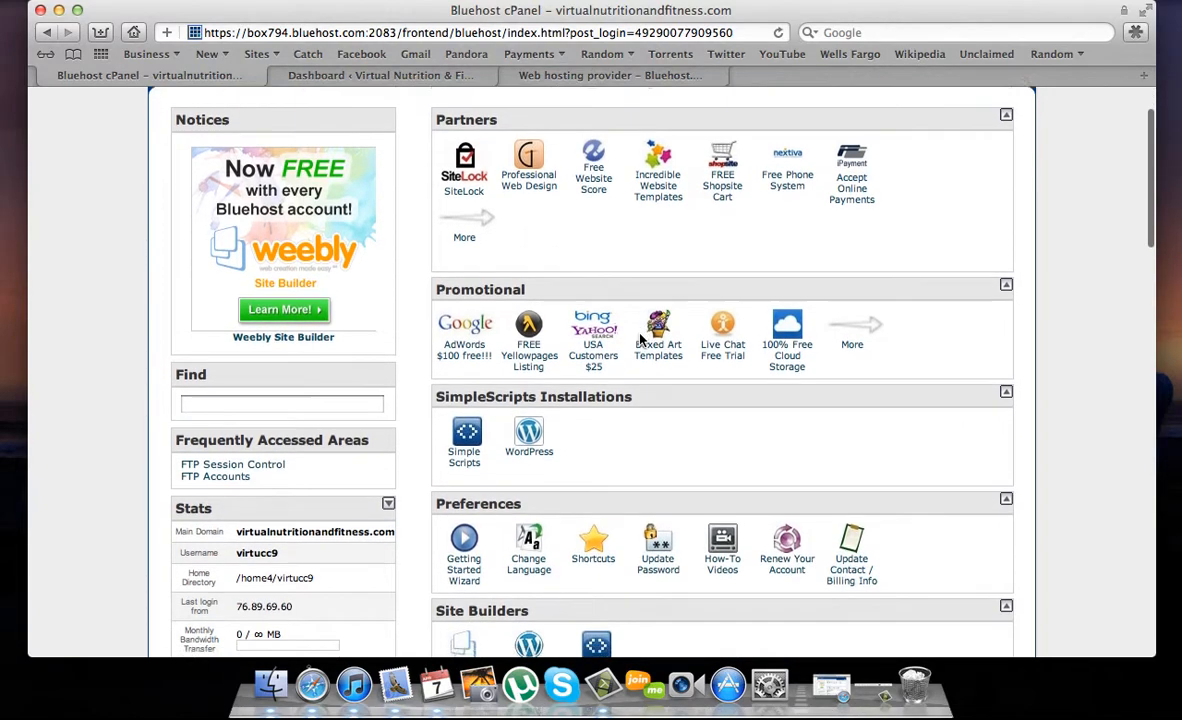
scroll(641, 340, "down", 13)
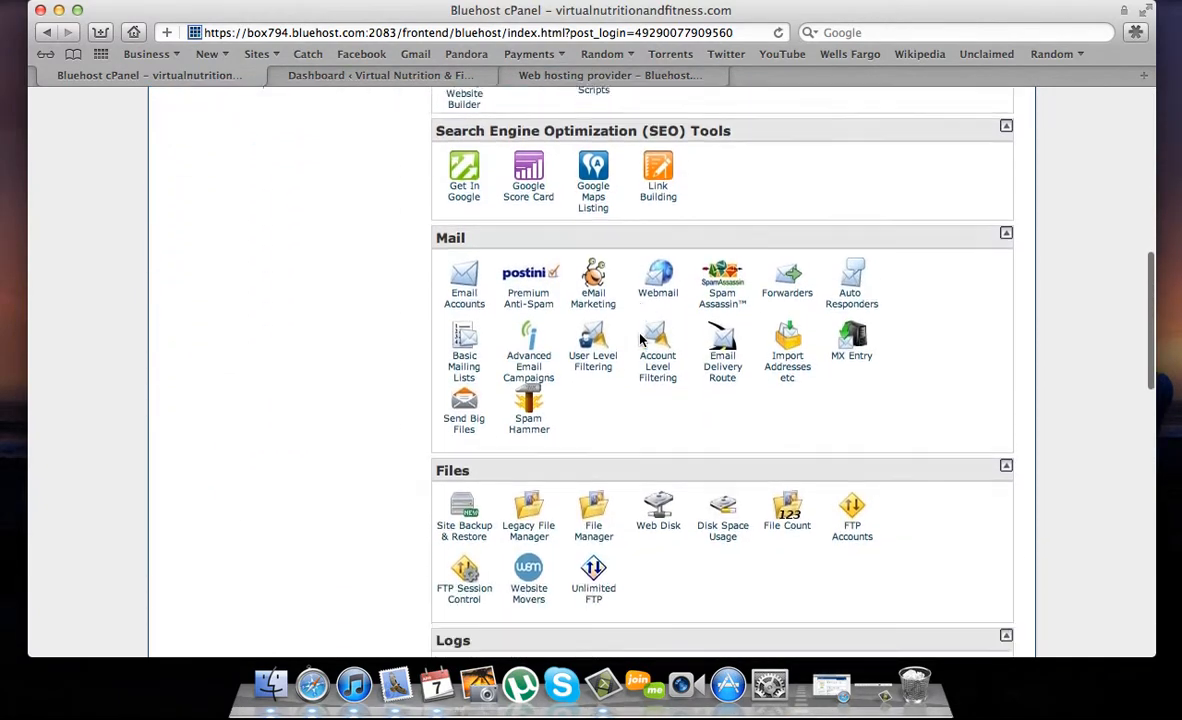
scroll(641, 340, "down", 13)
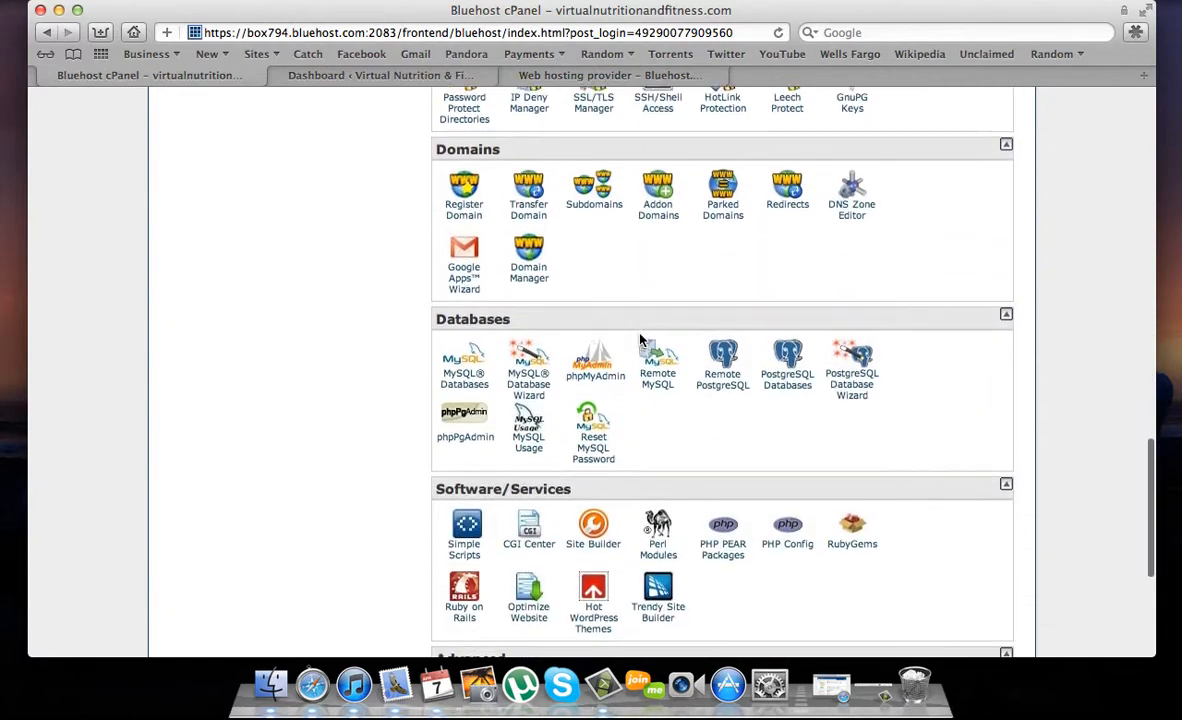
scroll(641, 340, "up", 16)
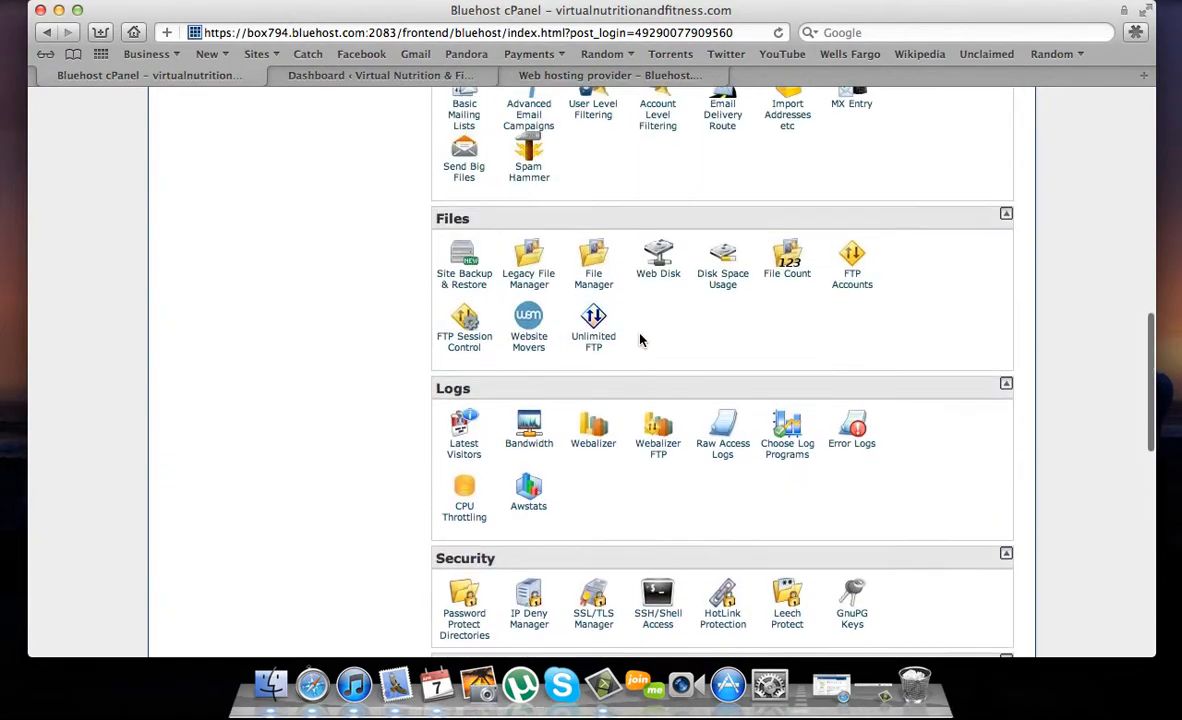
scroll(641, 340, "up", 18)
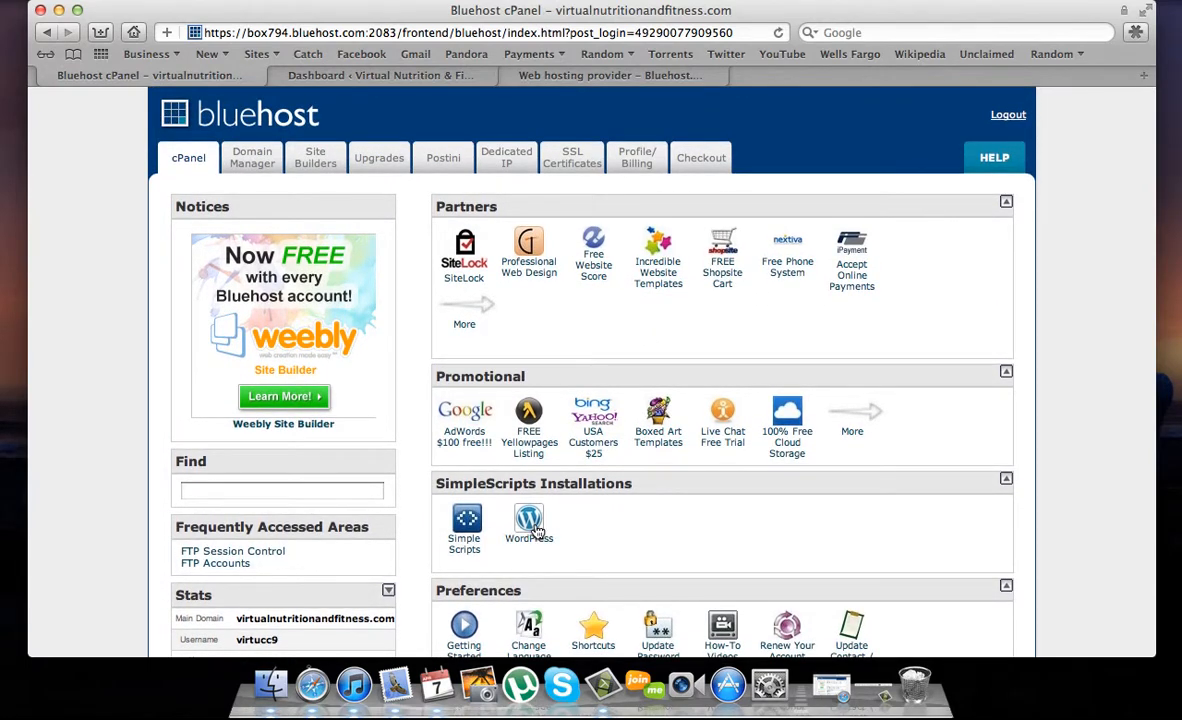
Step: Examine the existing WordPress dashboard of Virtual Nutrition & Fitness, including its widgets and its Media, Pages and Fresh News entries
left_click(386, 75)
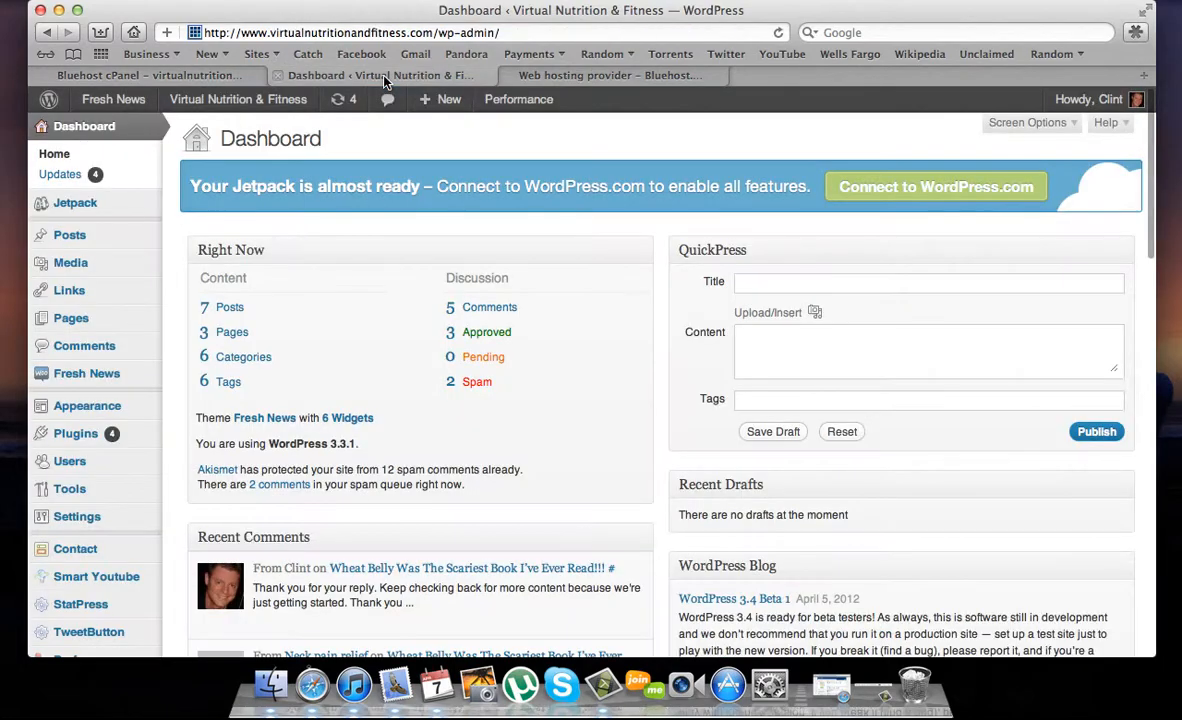
scroll(362, 263, "down", 15)
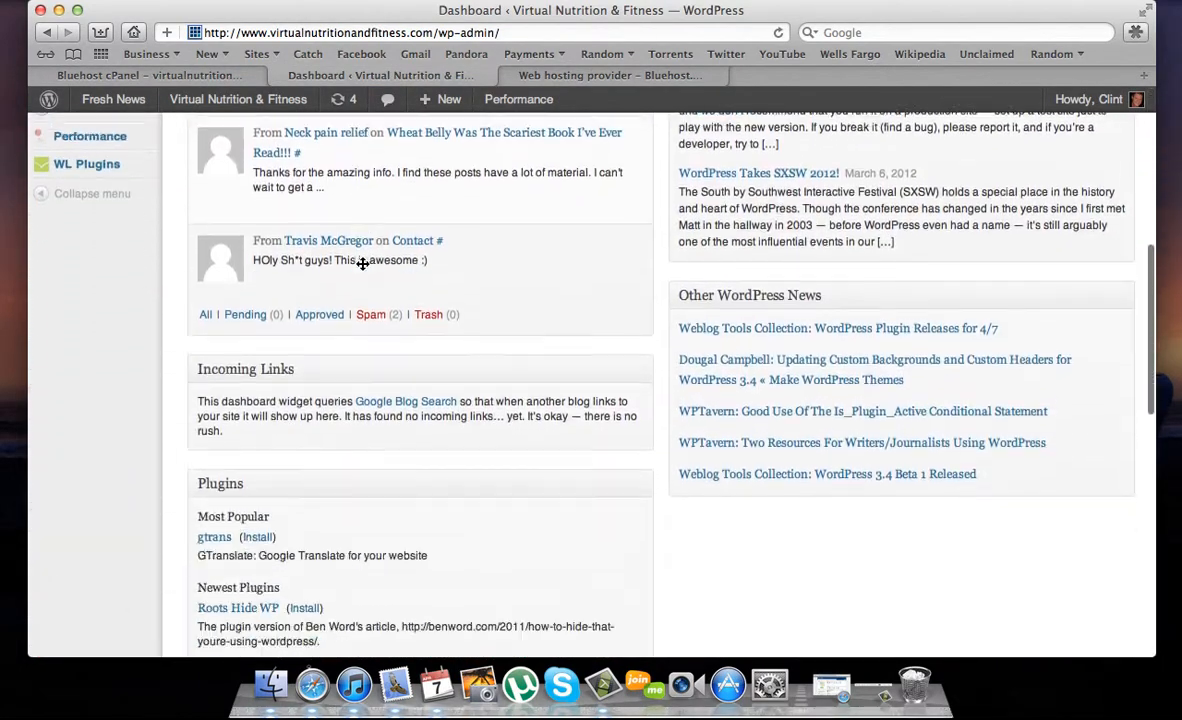
scroll(362, 263, "up", 15)
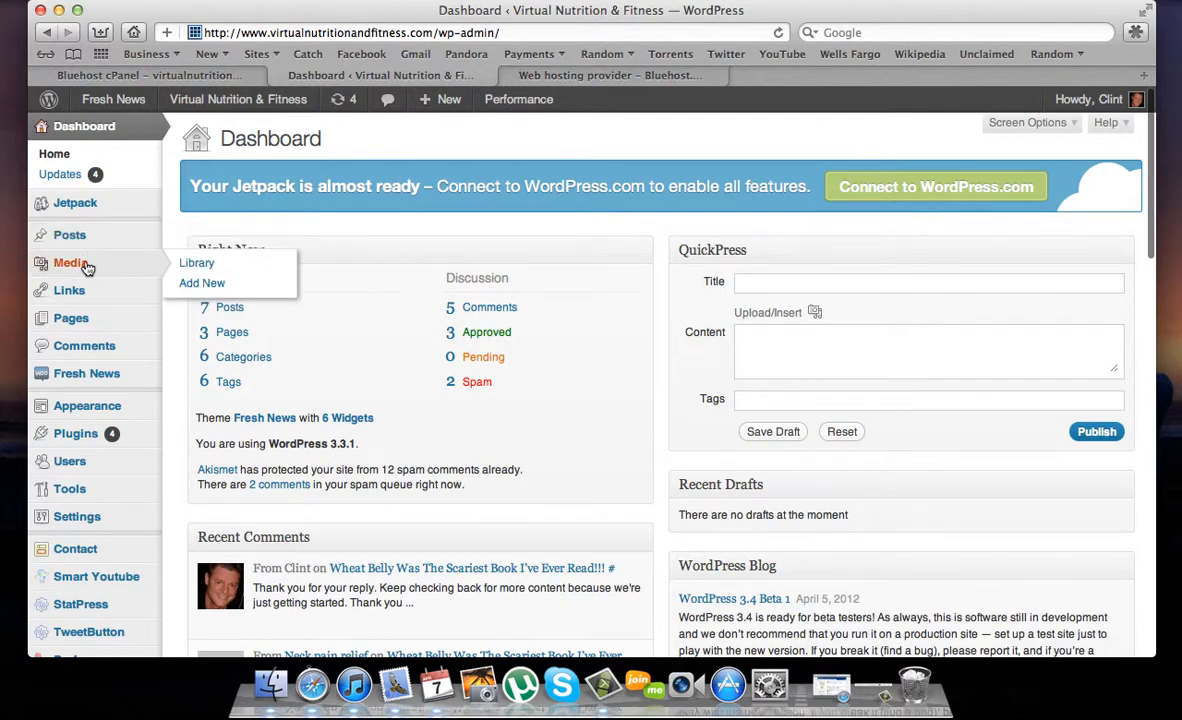
mouse_move(105, 295)
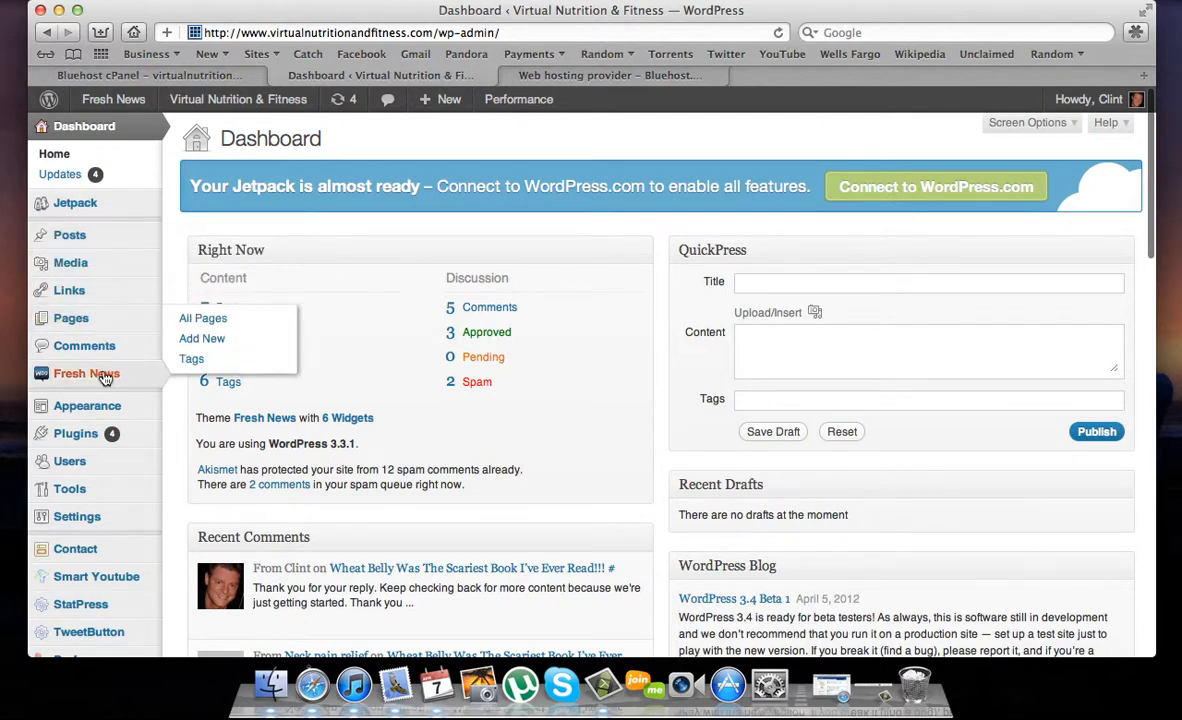
mouse_move(95, 400)
mouse_move(95, 376)
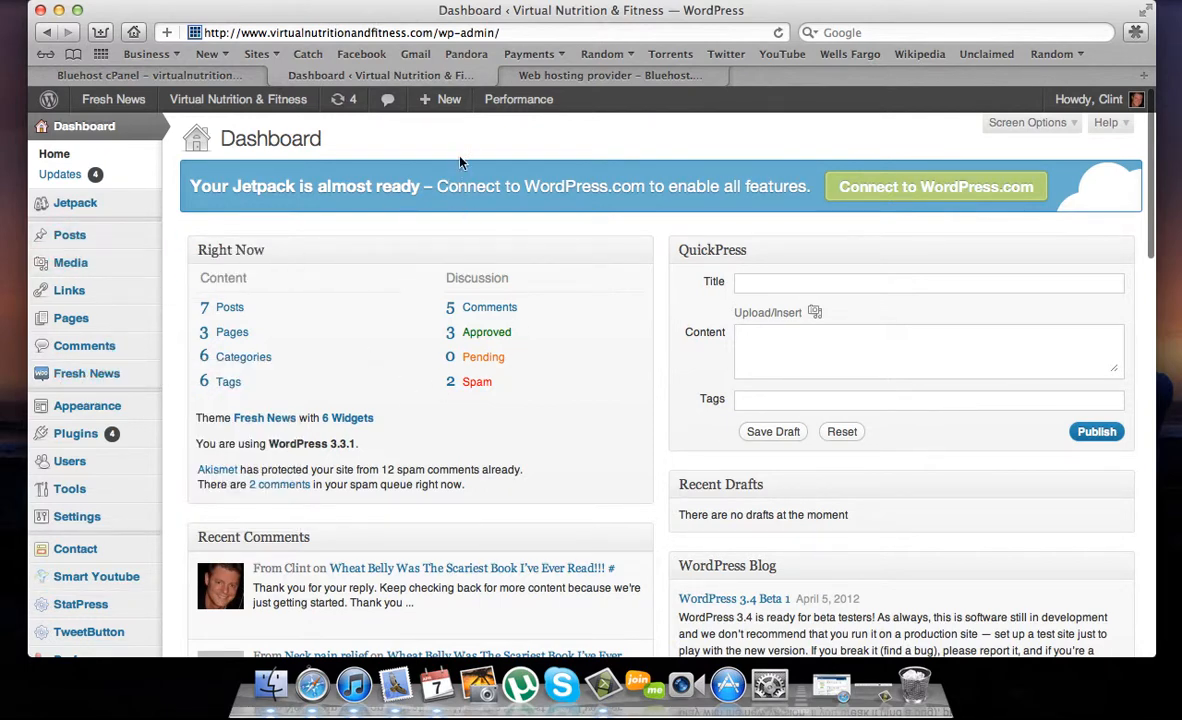
Step: Review the placeholder page at profitablecarsite.com, including its sponsored listings and related searches
left_click(585, 76)
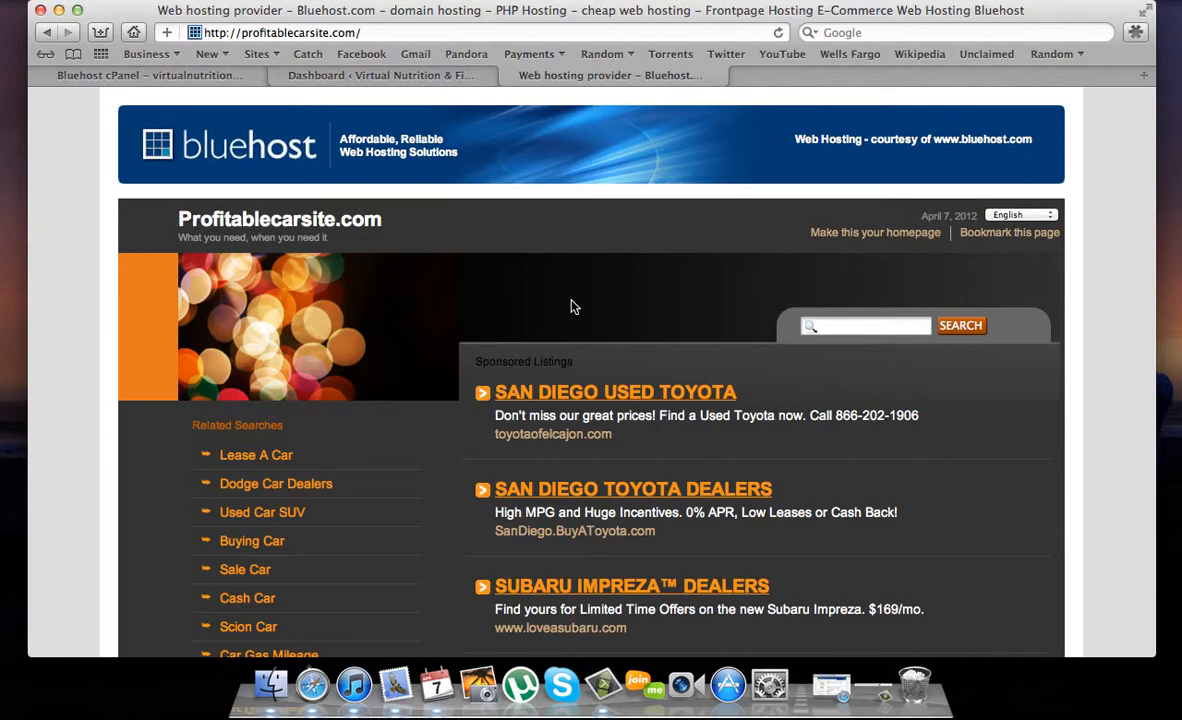
scroll(573, 306, "down", 5)
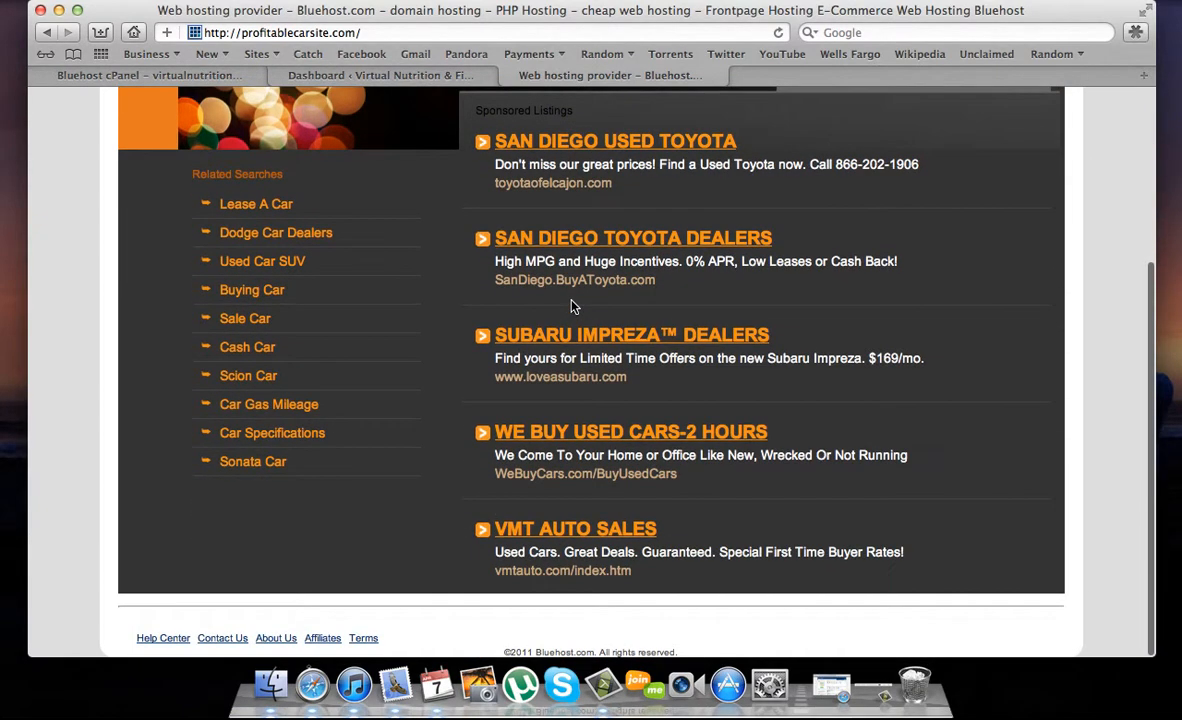
scroll(573, 306, "up", 5)
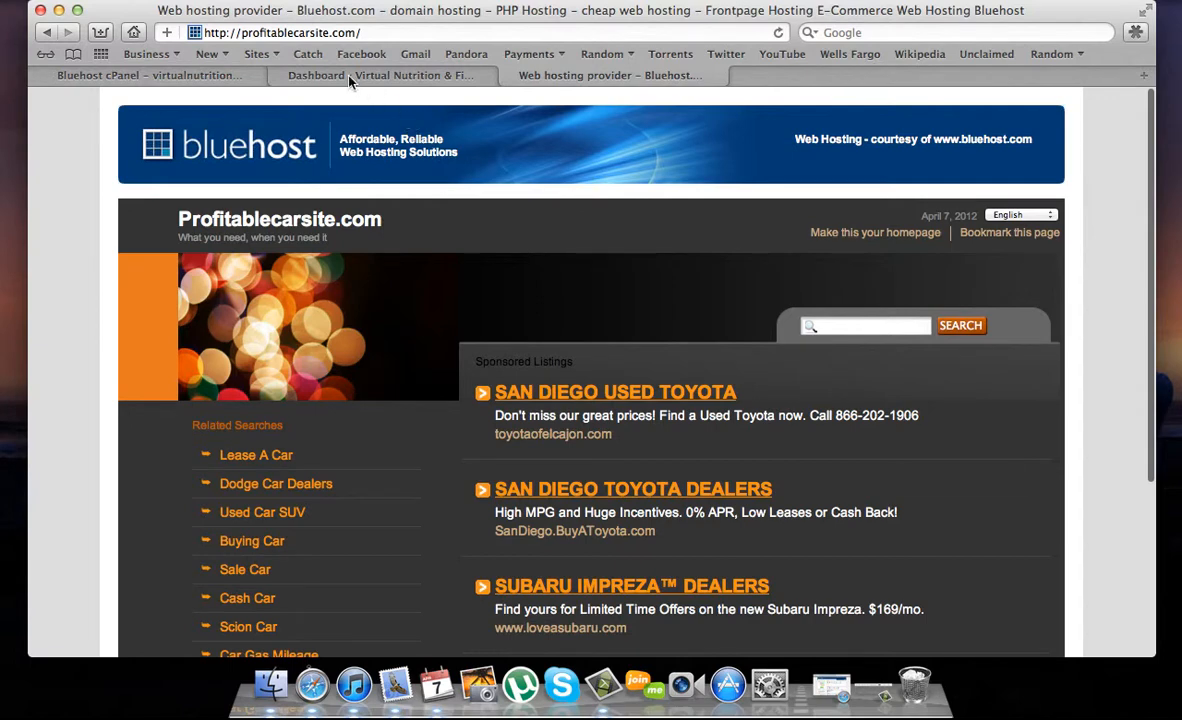
Step: From the Bluehost cPanel, open the SimpleScripts WordPress installer and start installing a brand new version
left_click(212, 76)
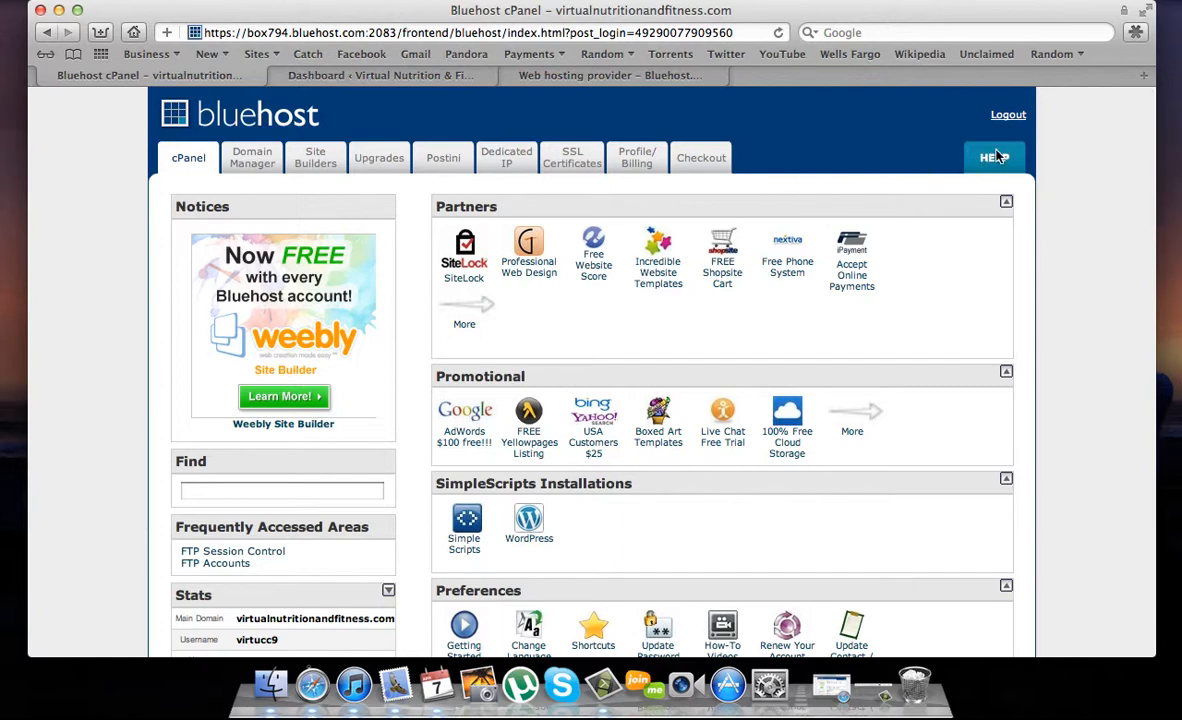
scroll(652, 483, "down", 2)
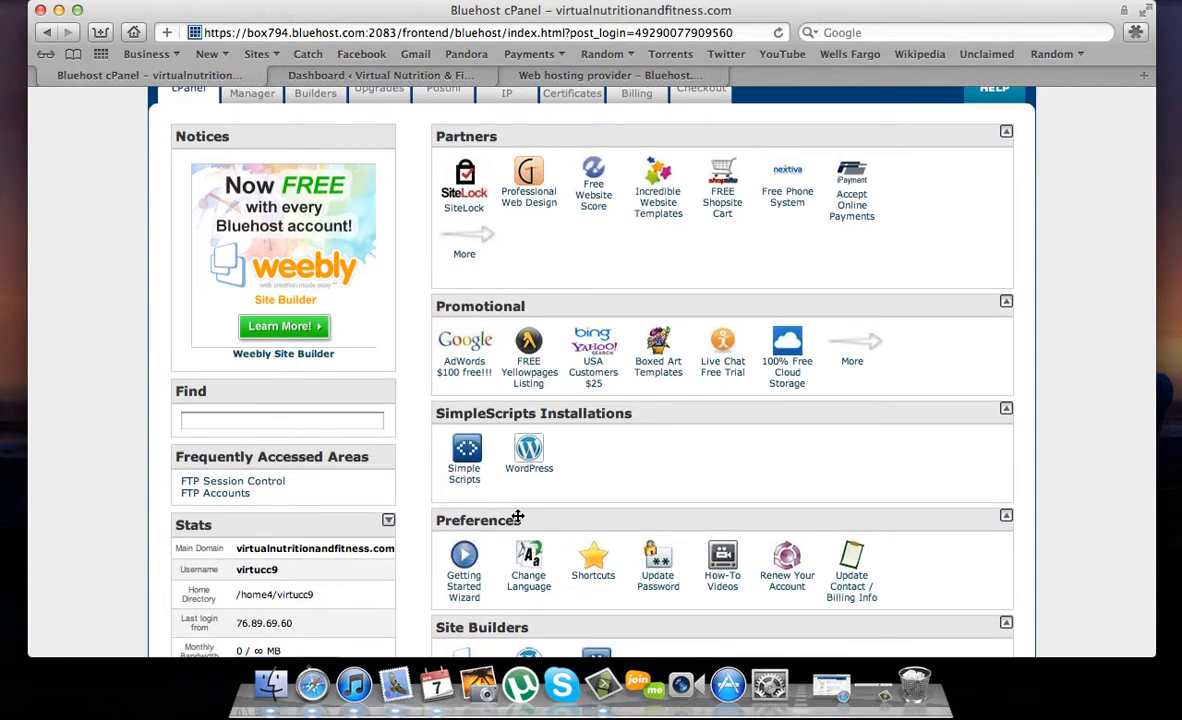
scroll(476, 474, "up", 2)
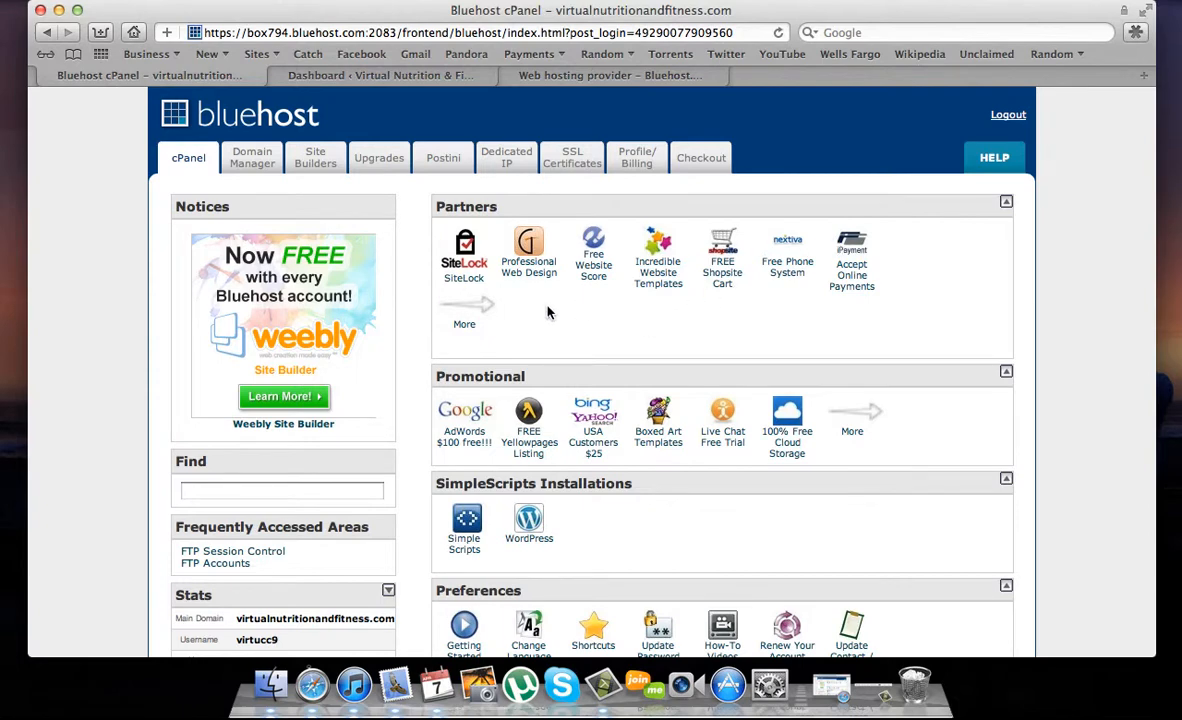
scroll(548, 313, "down", 2)
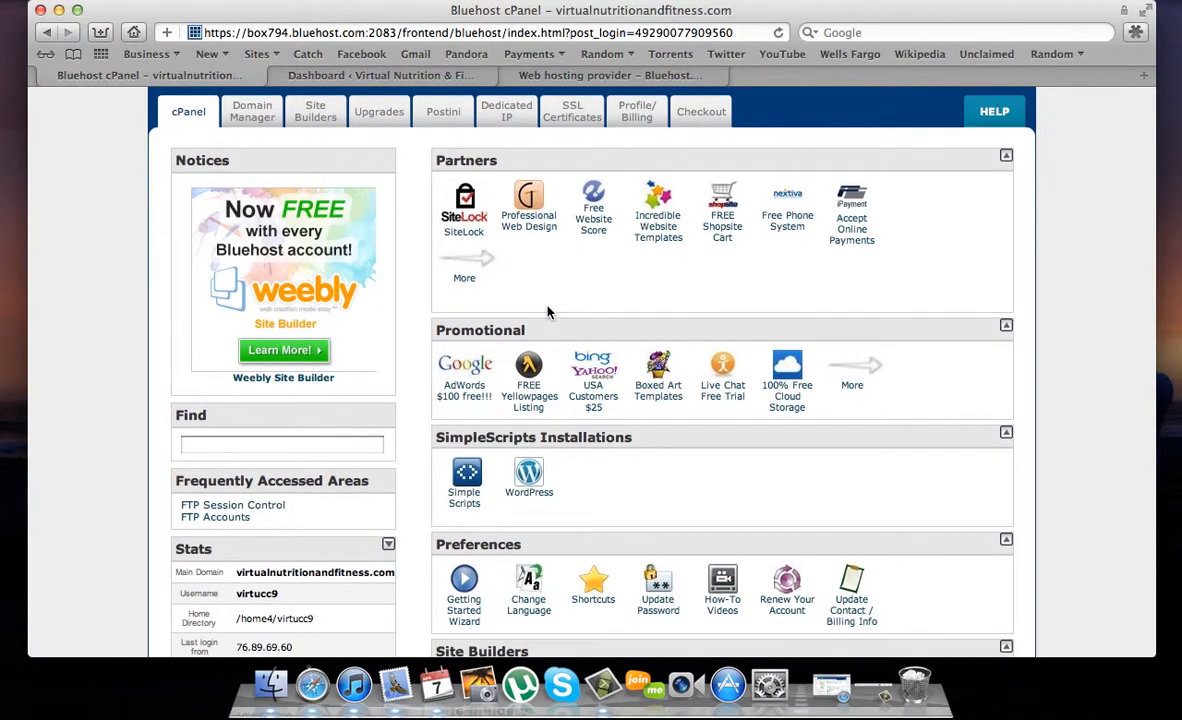
left_click(535, 482)
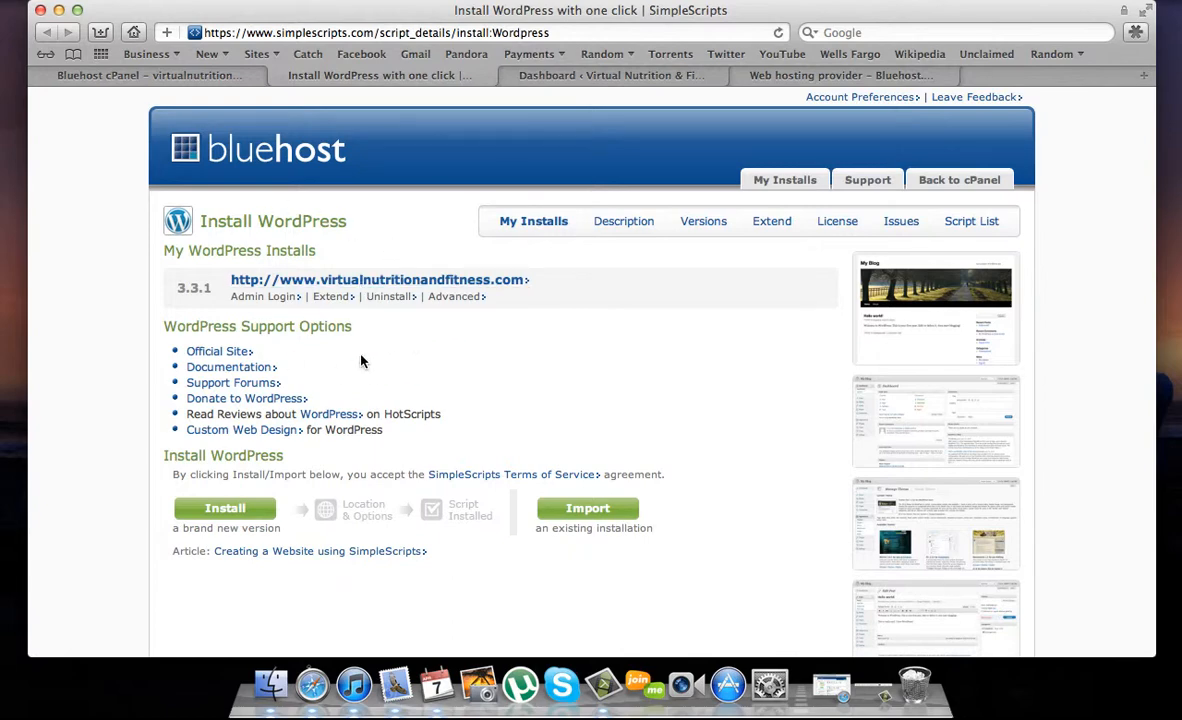
left_click(232, 509)
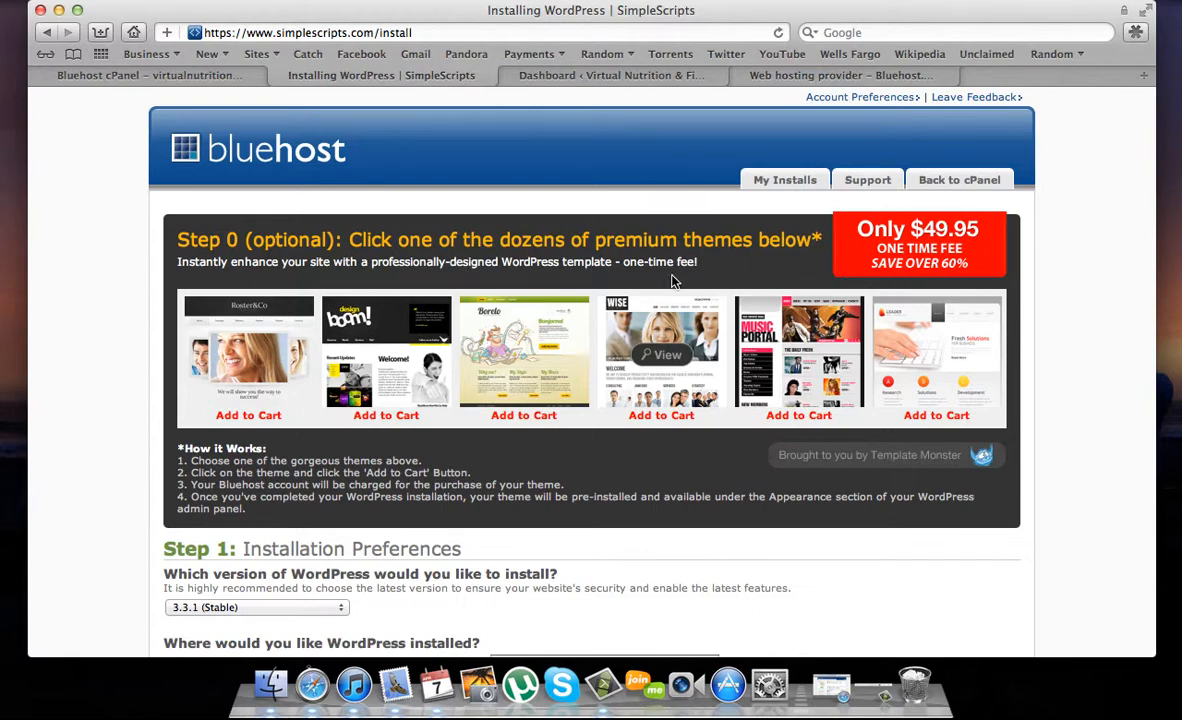
scroll(672, 281, "down", 3)
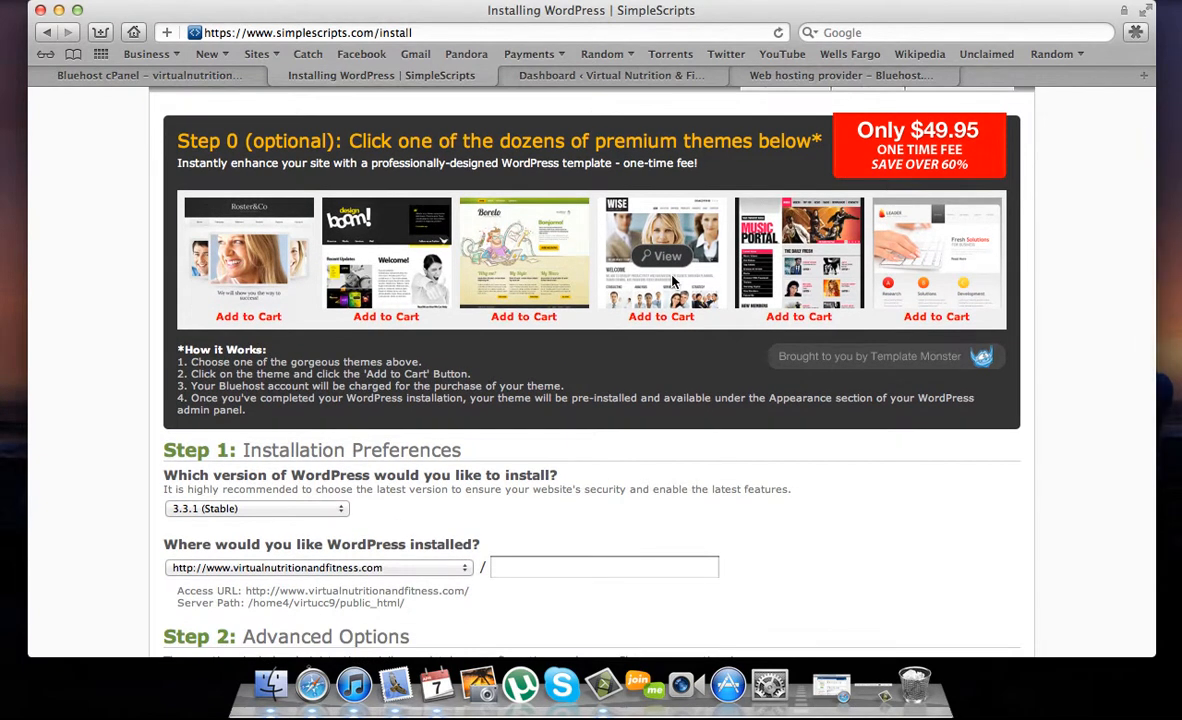
scroll(672, 281, "down", 4)
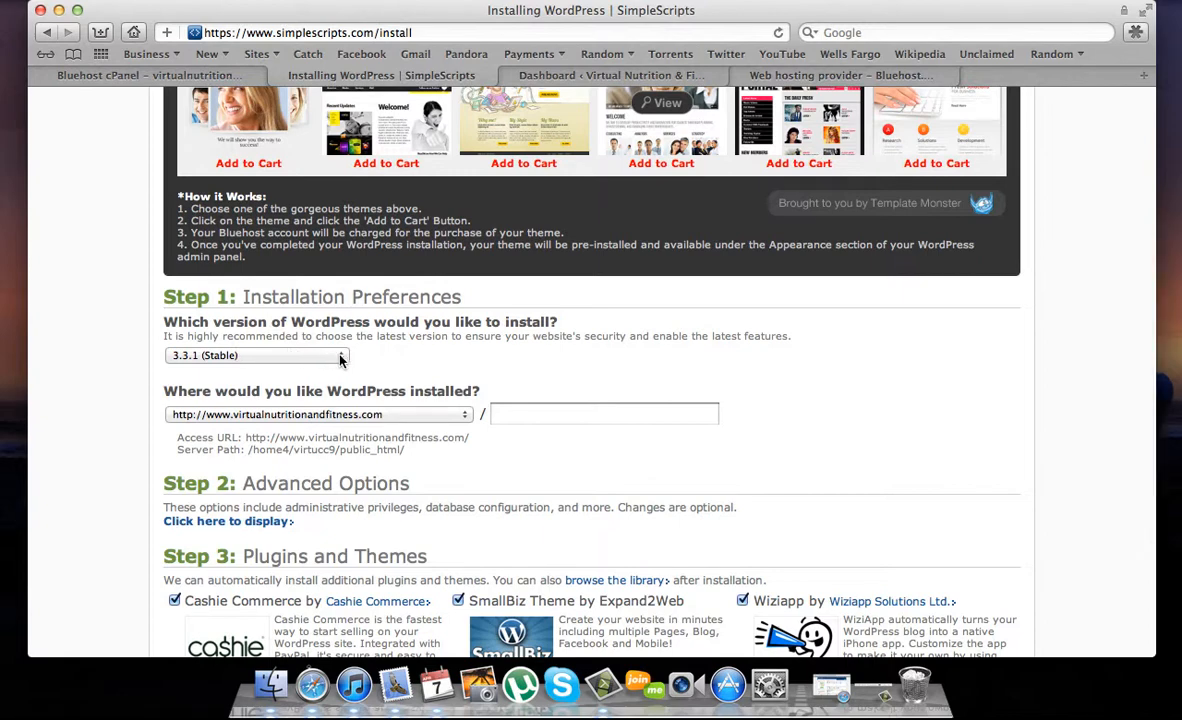
left_click(310, 356)
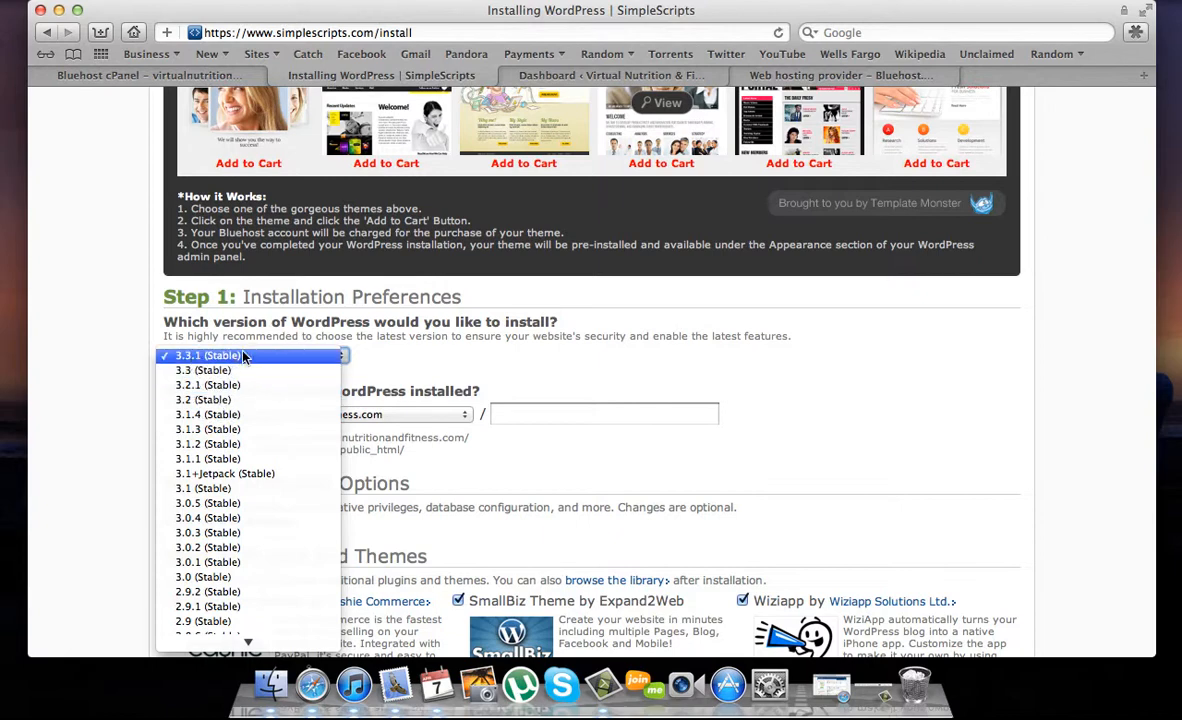
left_click(296, 356)
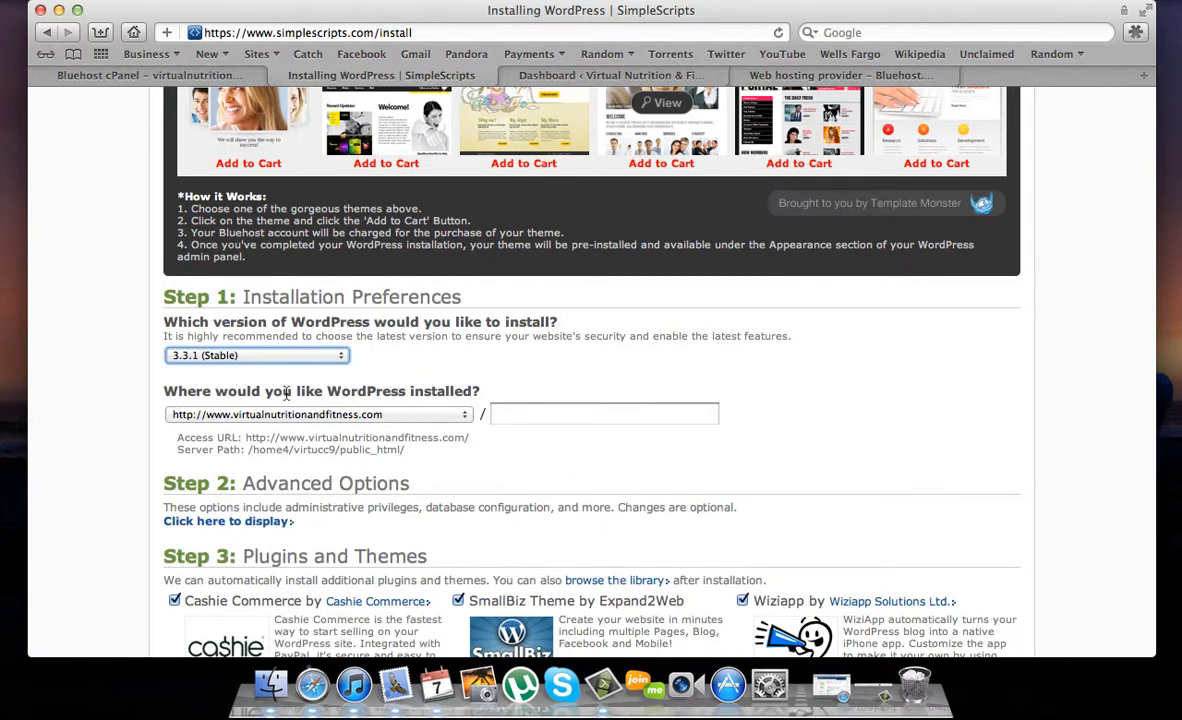
left_click(469, 414)
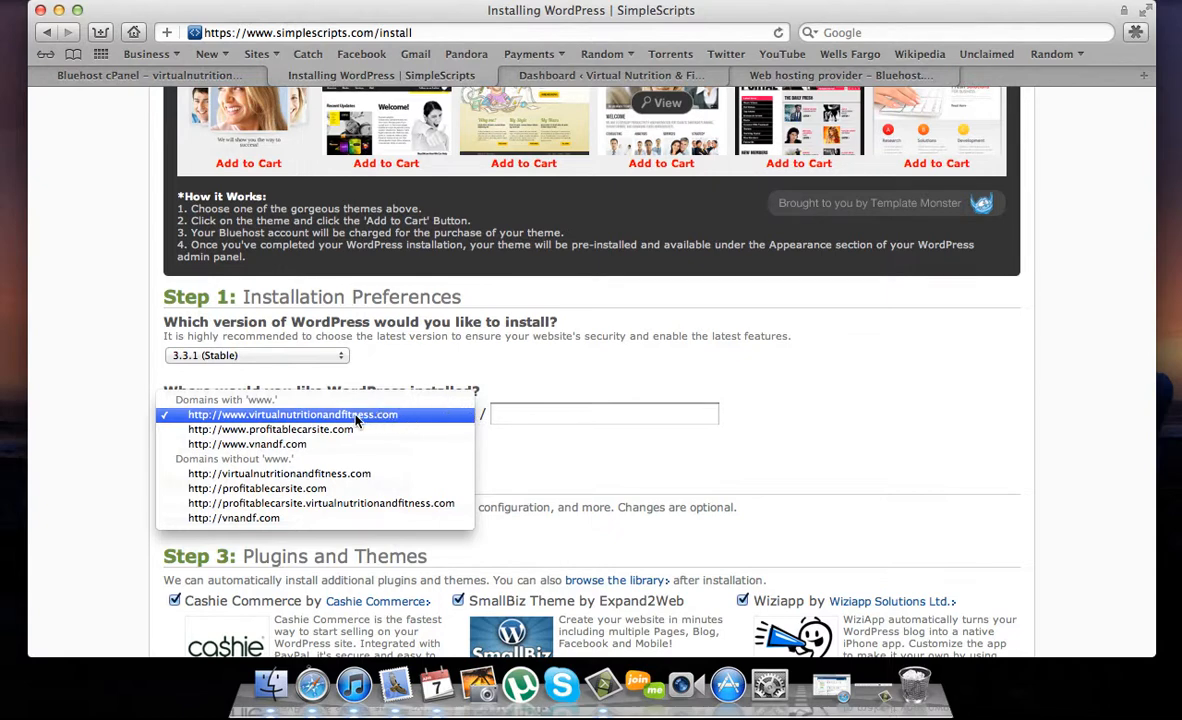
left_click(294, 430)
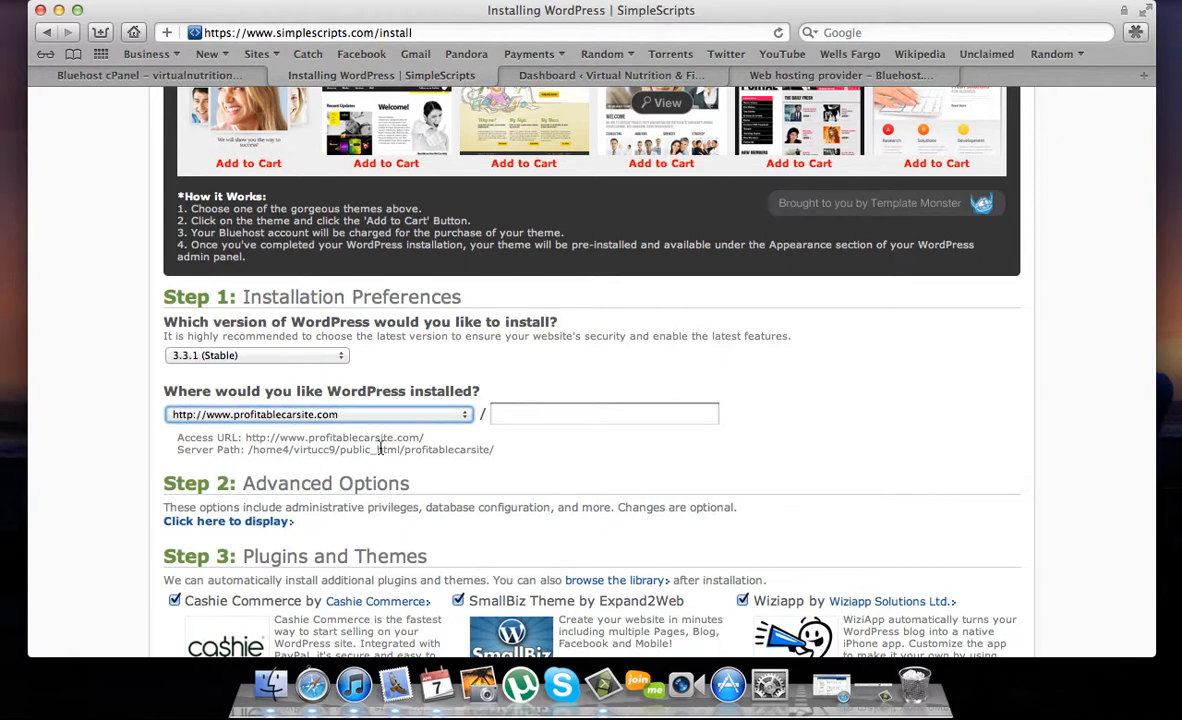
Step: Display the advanced options and name the new site "Profitable Car Site"
scroll(380, 449, "down", 2)
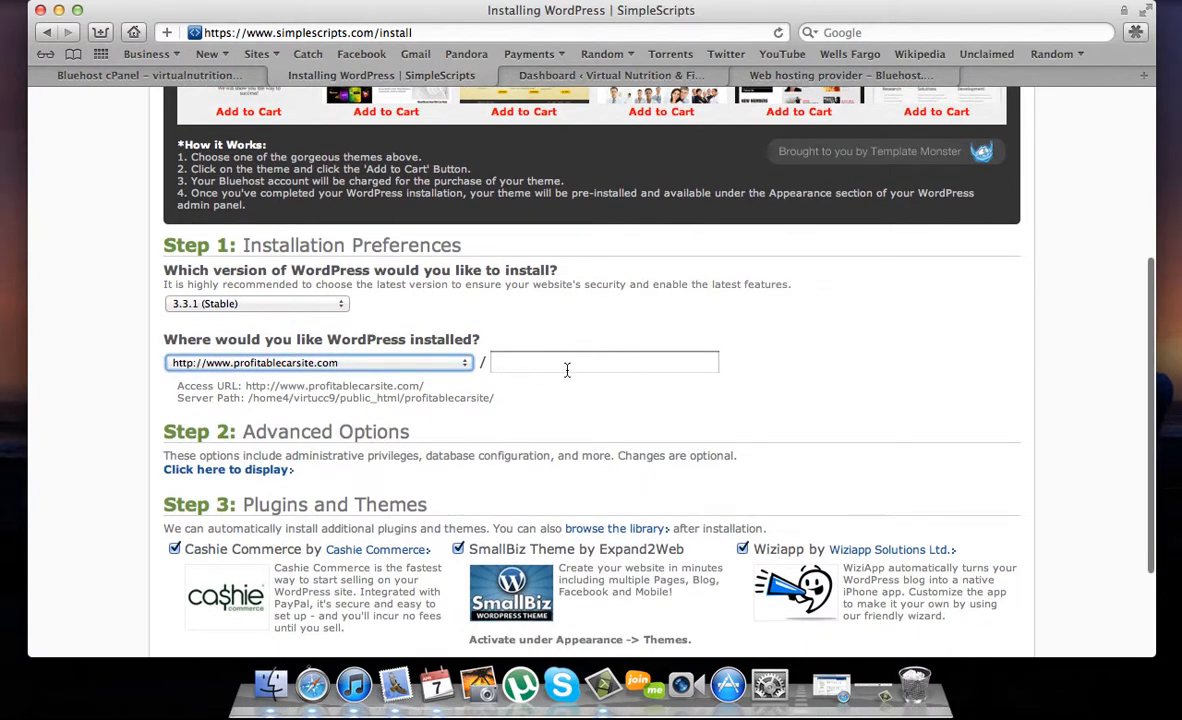
left_click(230, 469)
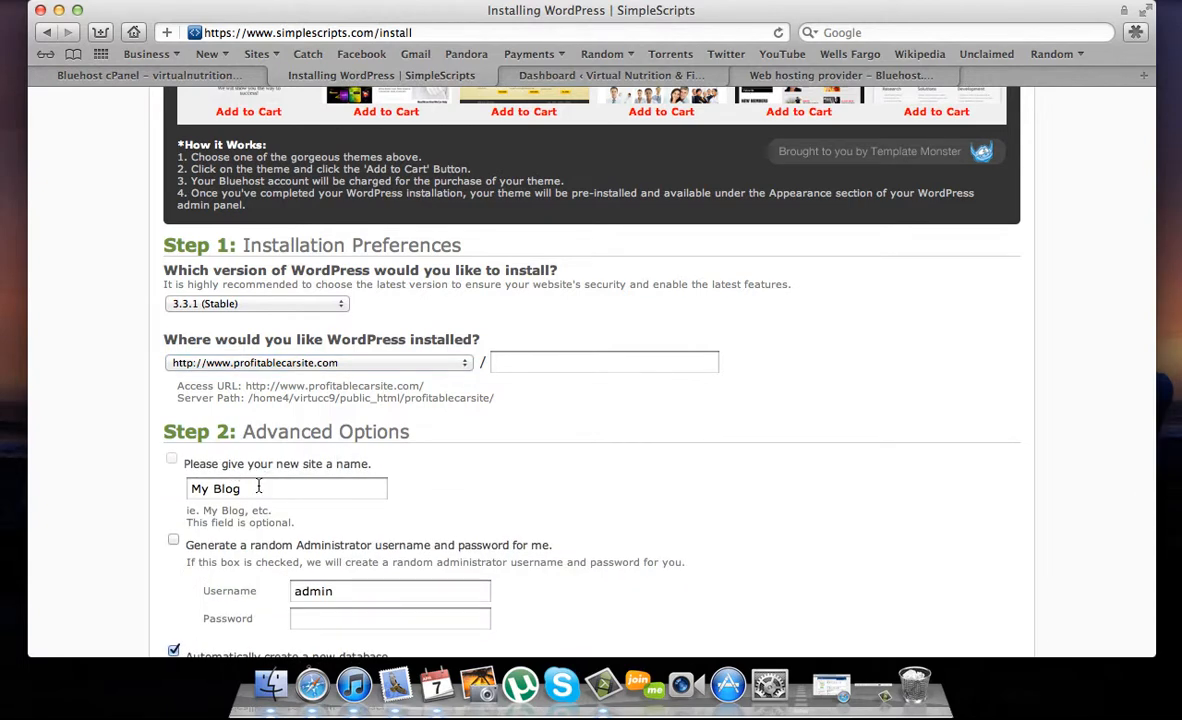
left_click(258, 487)
type("Profitable Car Site")
Step: Clear the prefilled administrator username in the advanced options
scroll(329, 491, "down", 5)
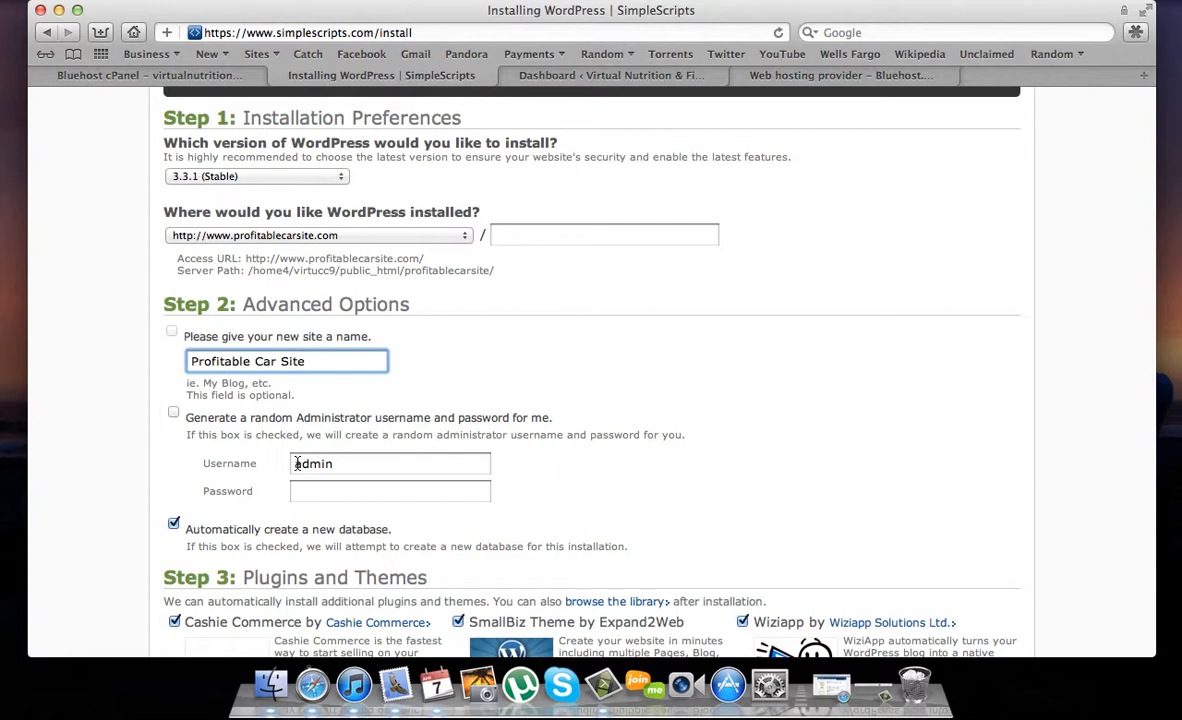
scroll(297, 463, "down", 5)
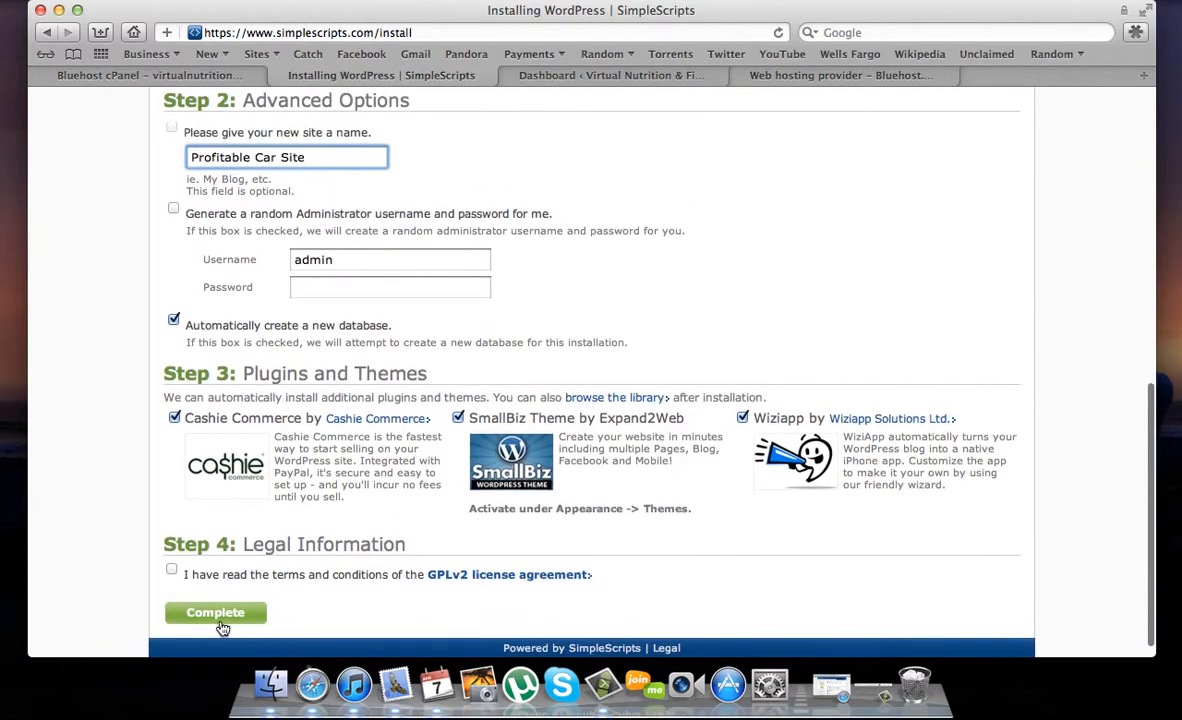
scroll(370, 405, "up", 3)
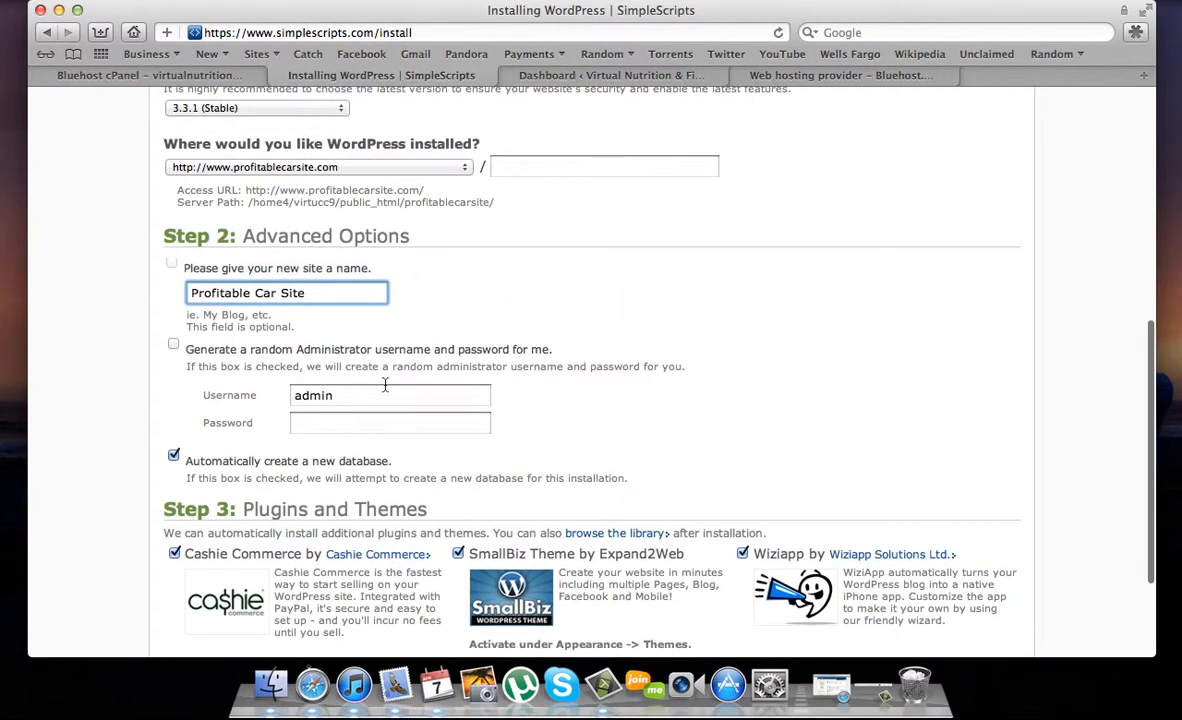
left_click(353, 398)
key("BackSpace")
key("BackSpace")
key("BackSpace")
key("BackSpace")
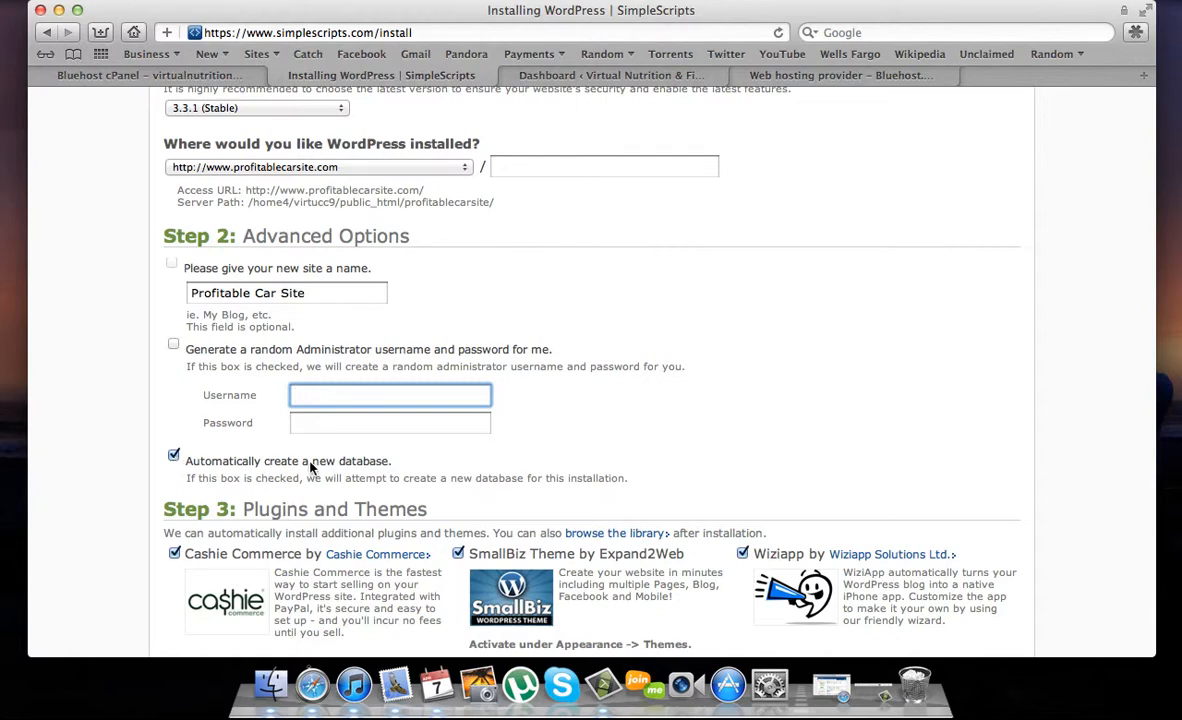
Step: Exclude the Cashie Commerce plugin from the additional plugins and themes to install
scroll(360, 455, "down", 3)
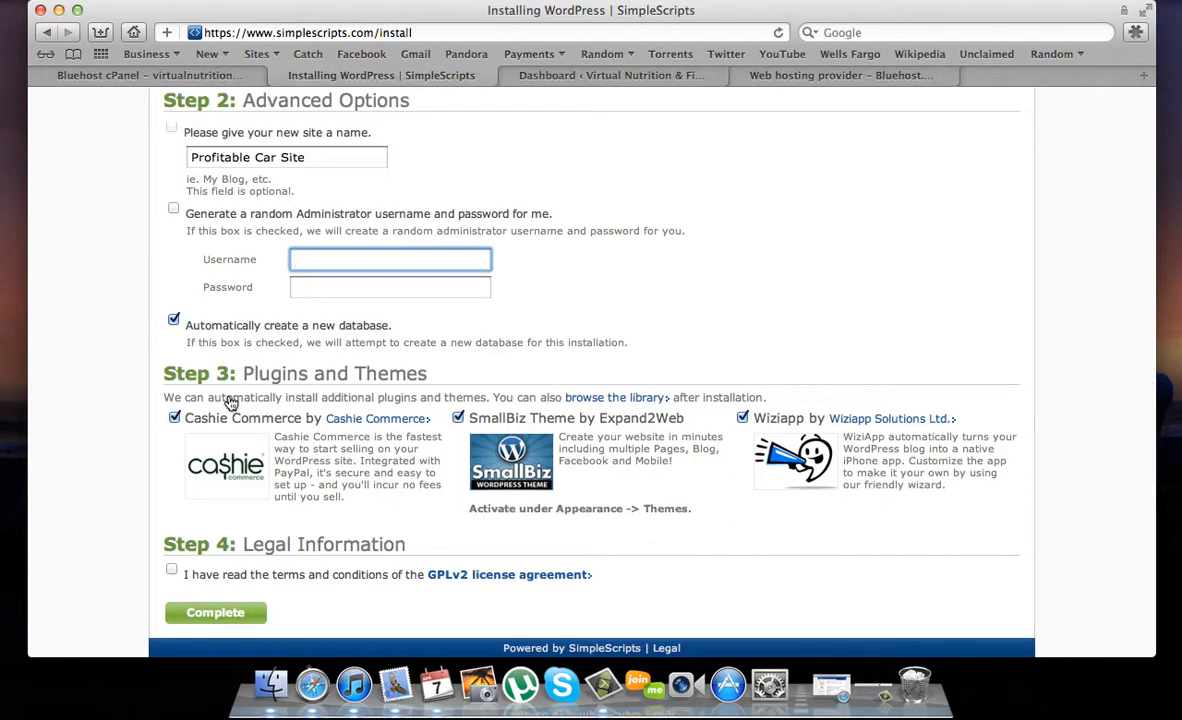
left_click(175, 419)
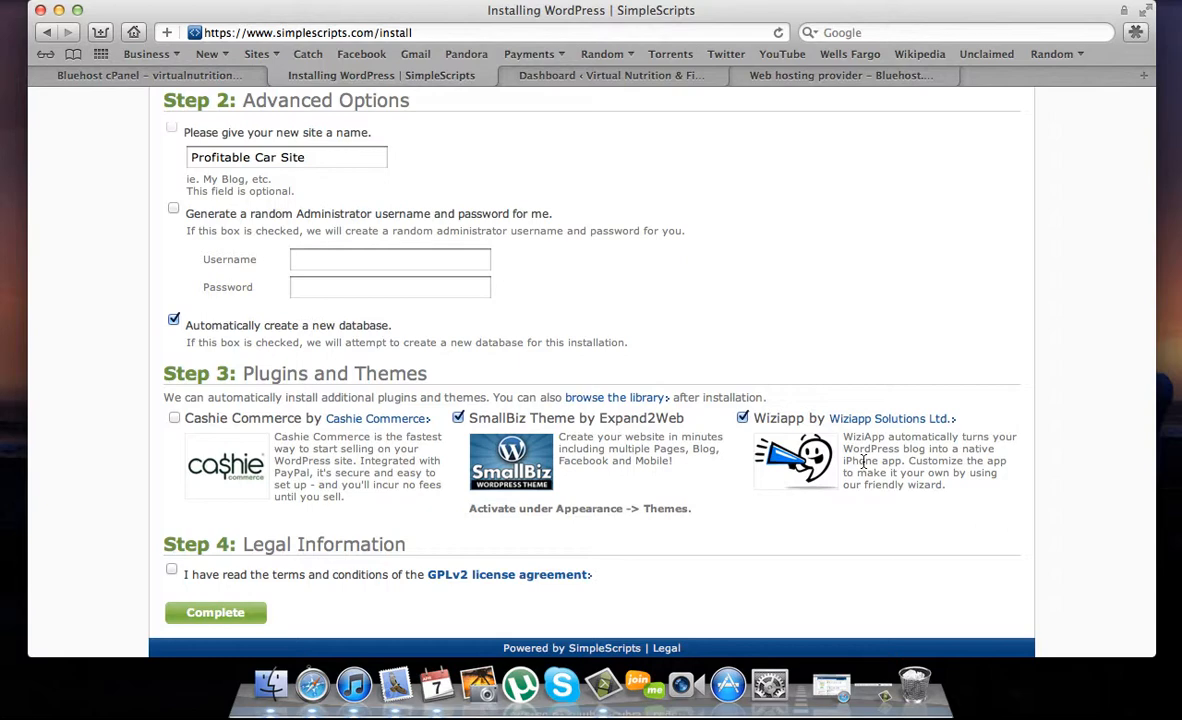
scroll(862, 462, "down", 2)
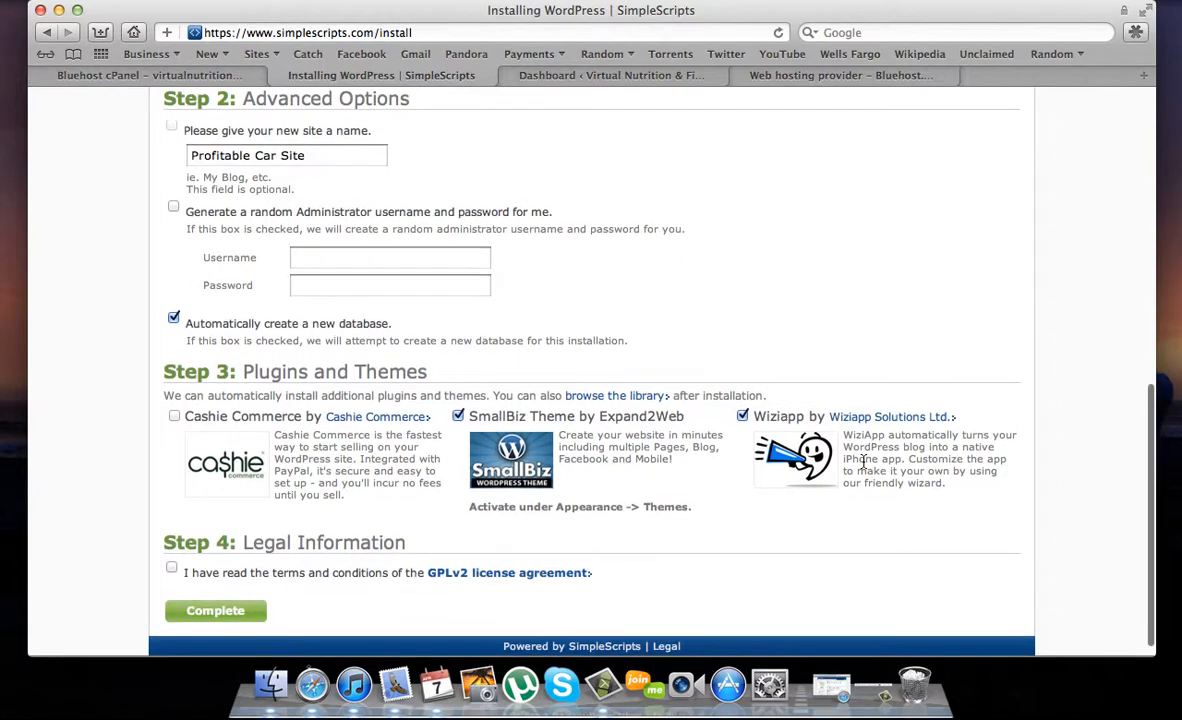